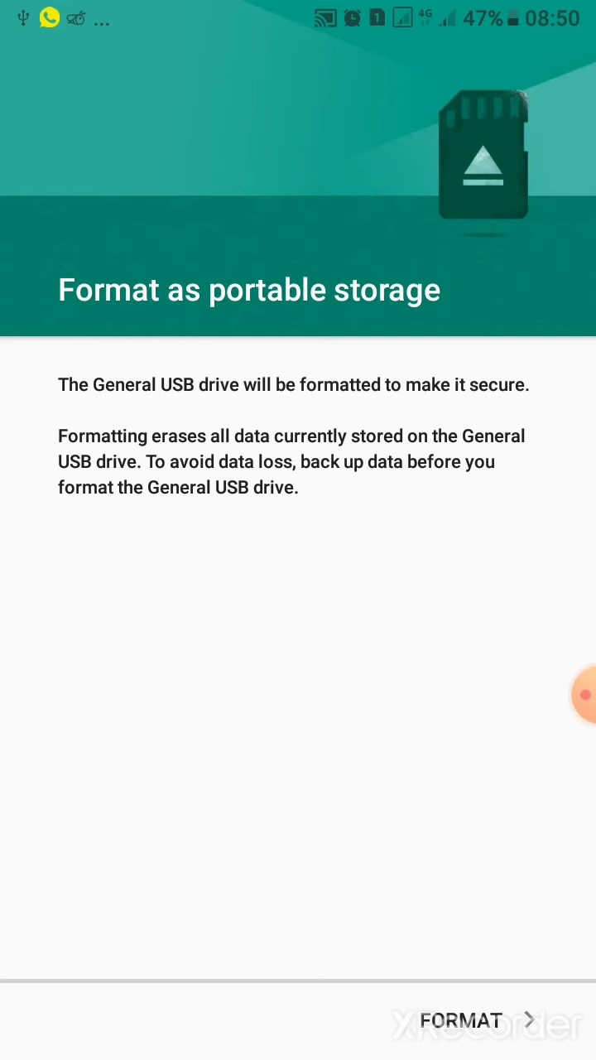
Step: Switch back to the Play Store via Recents and return to the search results
key("alt+Tab")
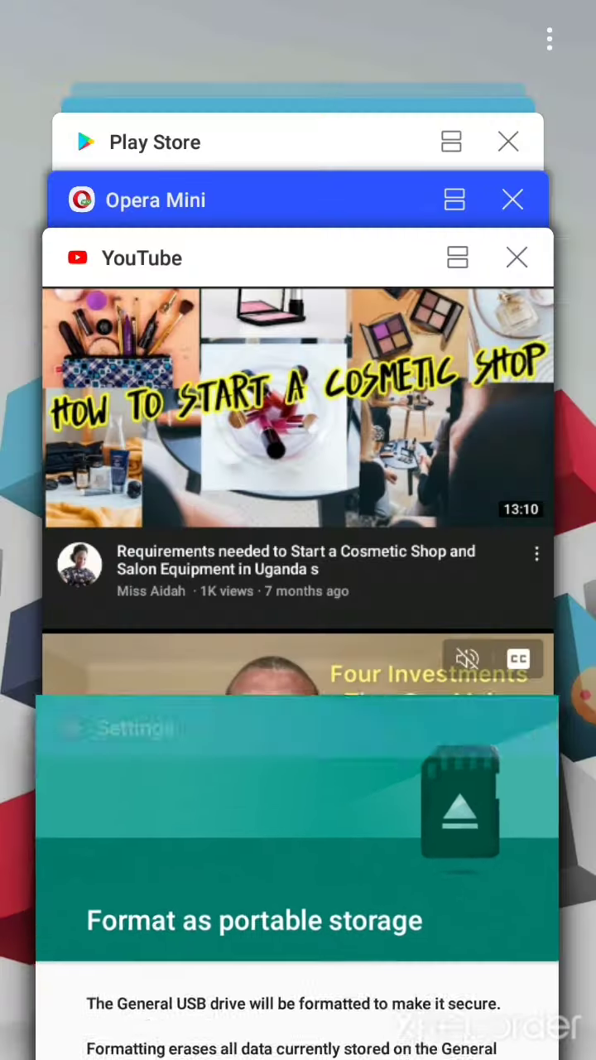
left_click_drag(402, 513, 340, 675)
left_click(373, 362)
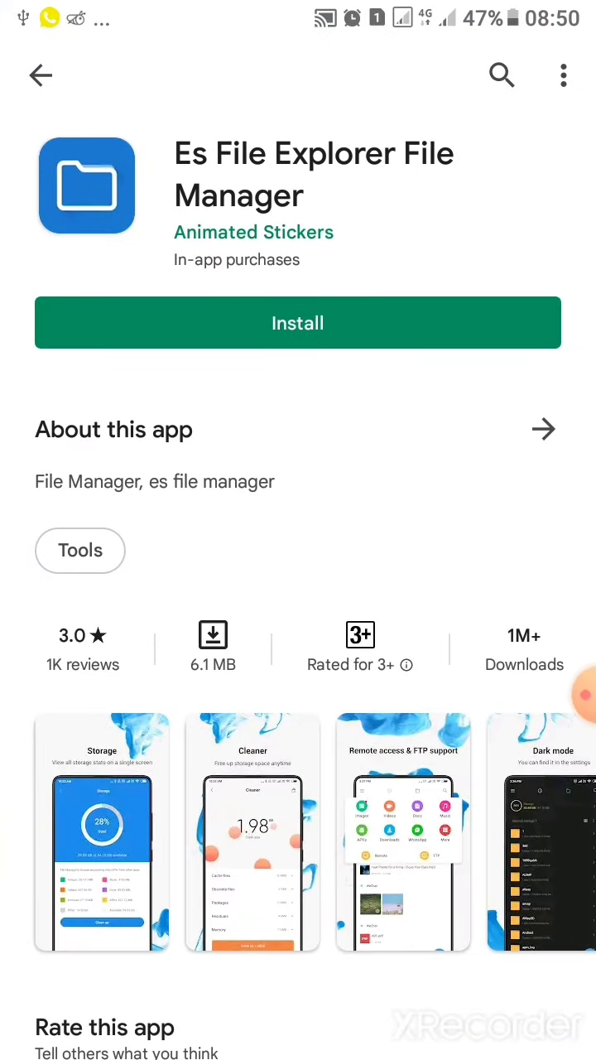
left_click(40, 75)
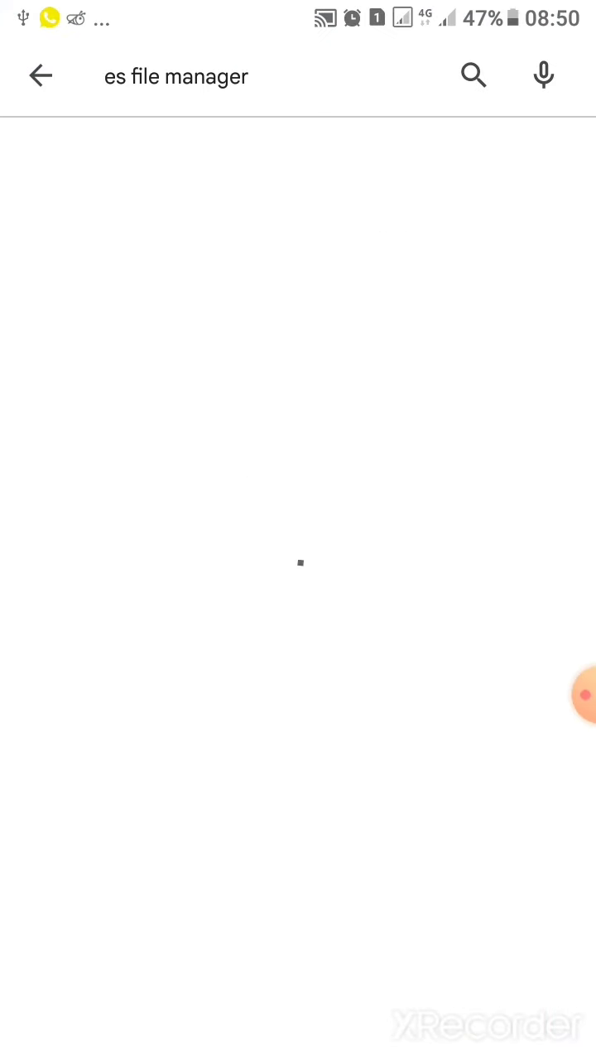
Step: Rerun the 'es file manager' search and open the Es File Explorer File Manager listing
left_click(473, 73)
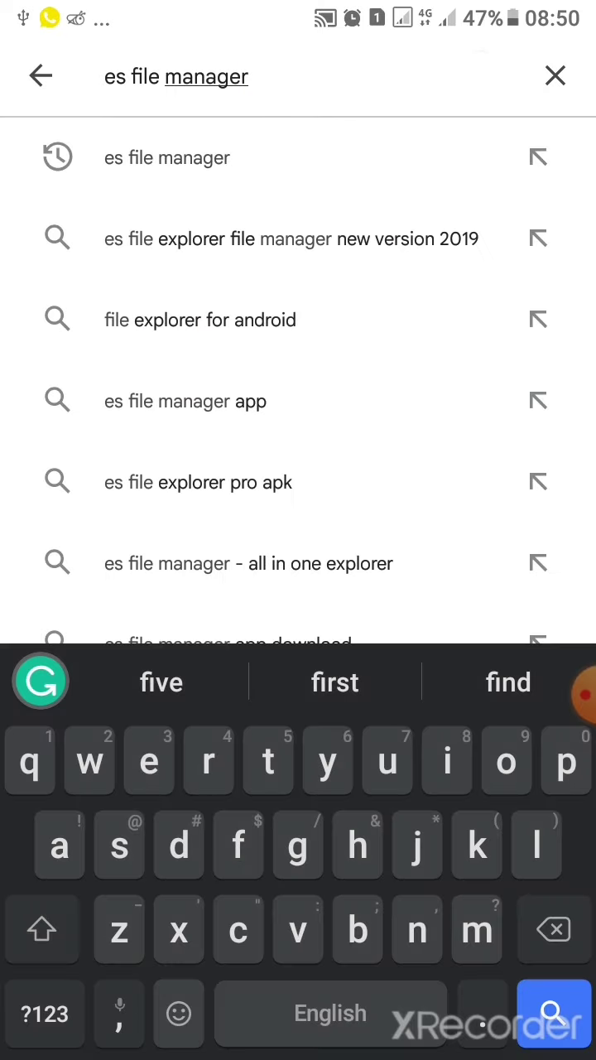
left_click(375, 100)
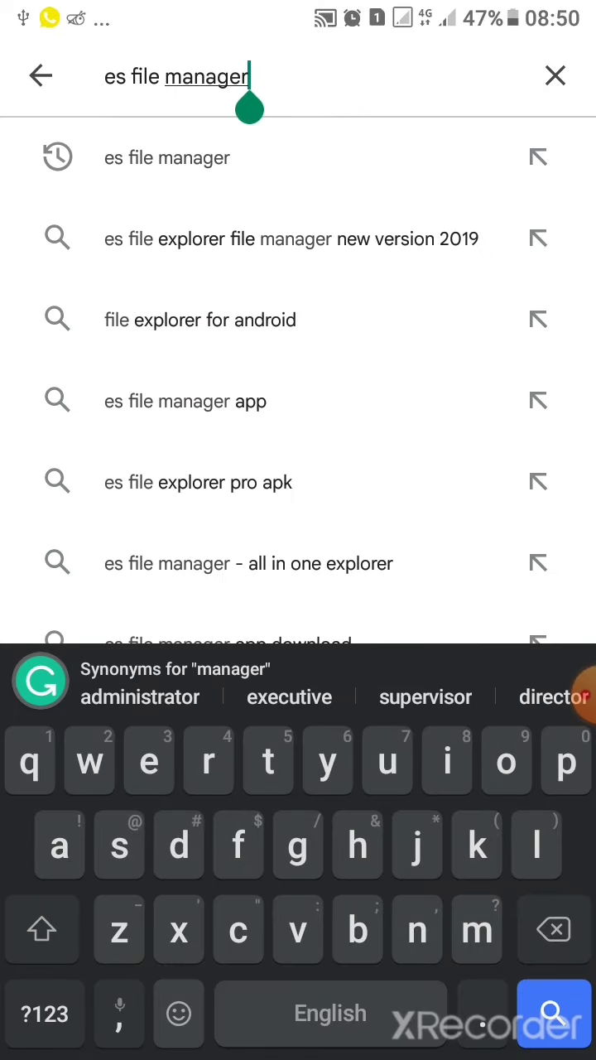
left_click(552, 1014)
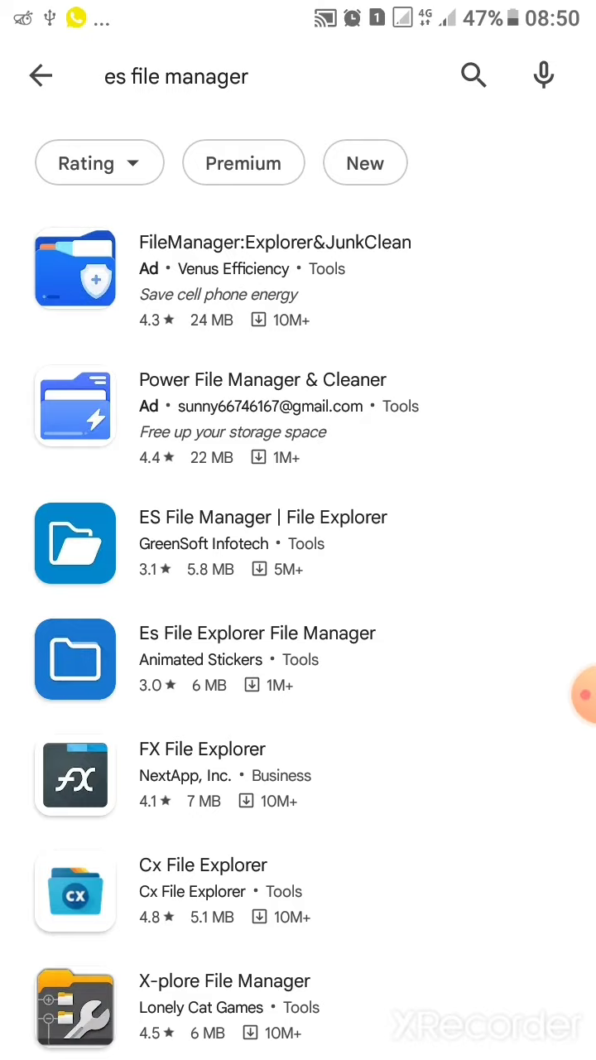
left_click_drag(480, 549, 488, 401)
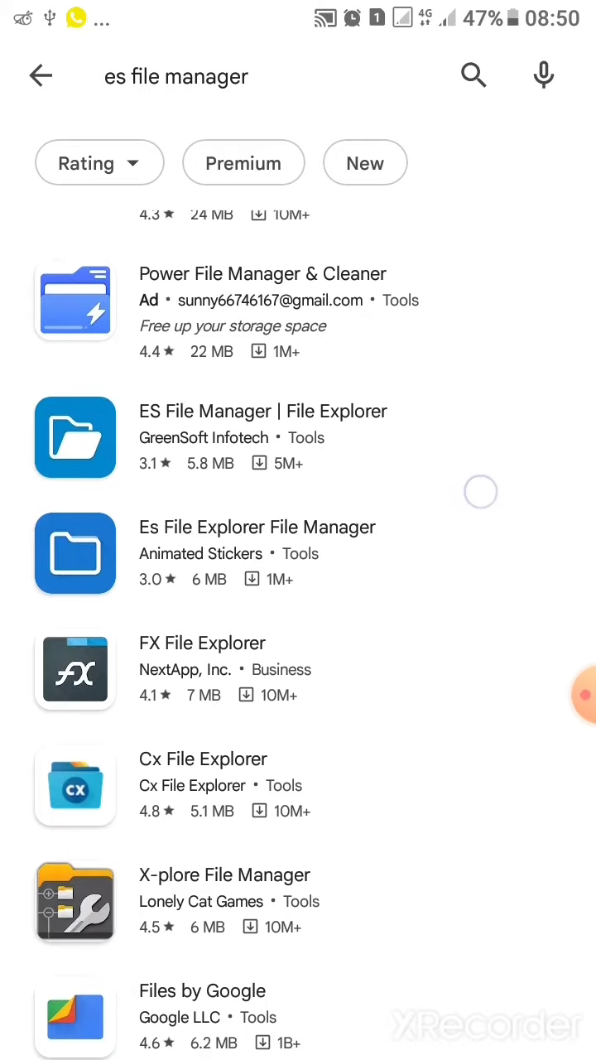
left_click_drag(480, 492, 482, 598)
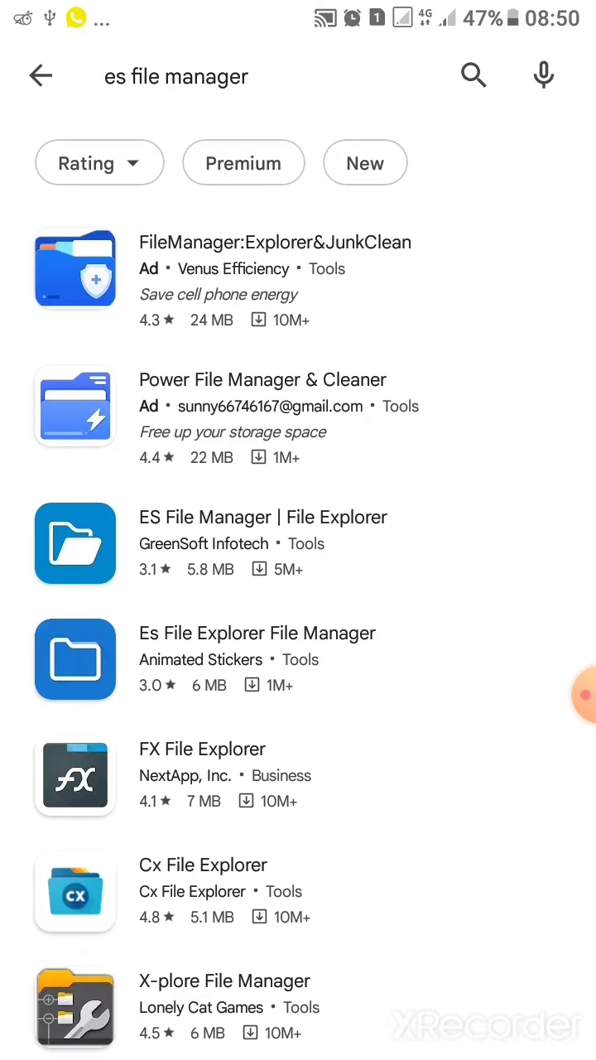
left_click(343, 658)
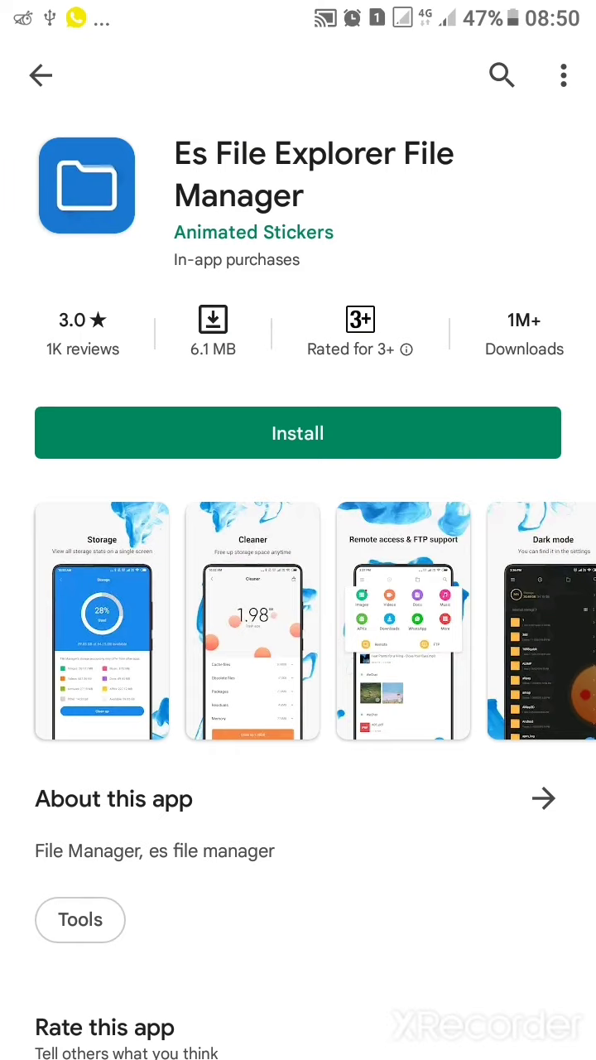
key("alt+Tab")
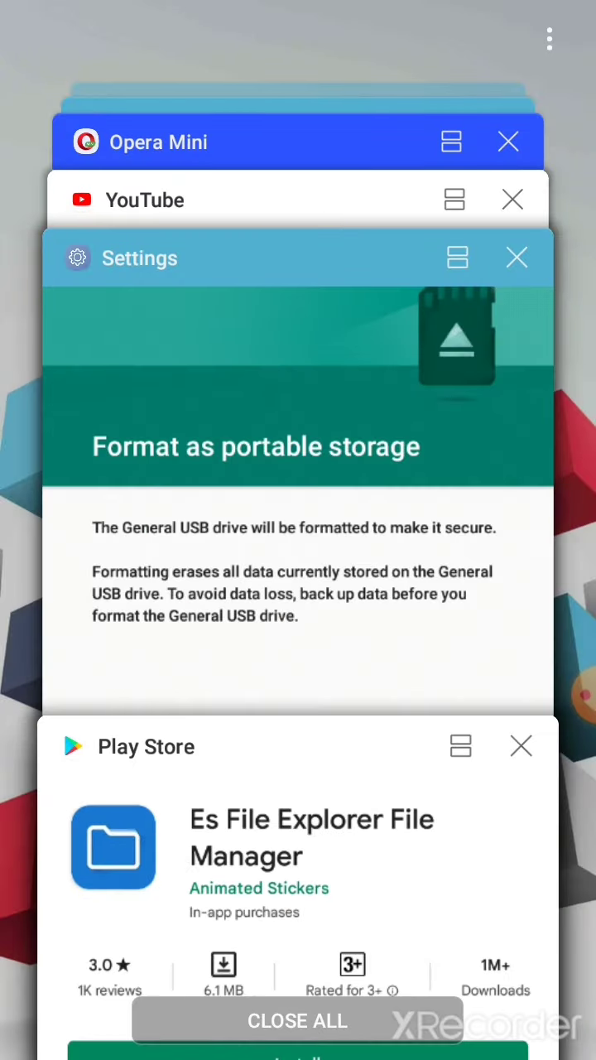
Step: Browse Recents and switch to Opera Mini's apkpure download page
left_click_drag(387, 464, 390, 722)
left_click_drag(384, 588, 377, 704)
left_click(373, 677)
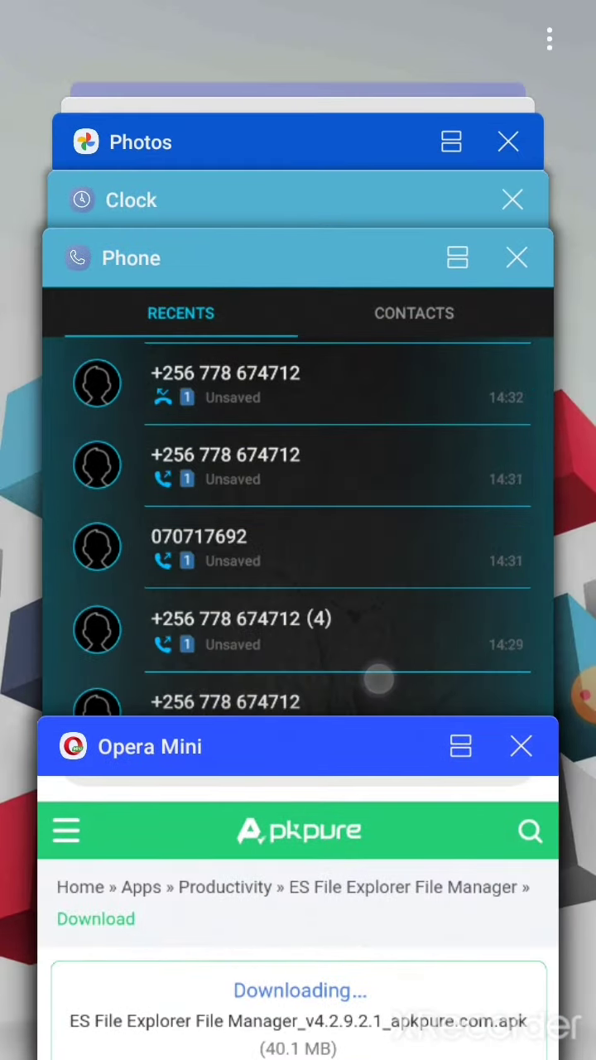
key("alt+Tab")
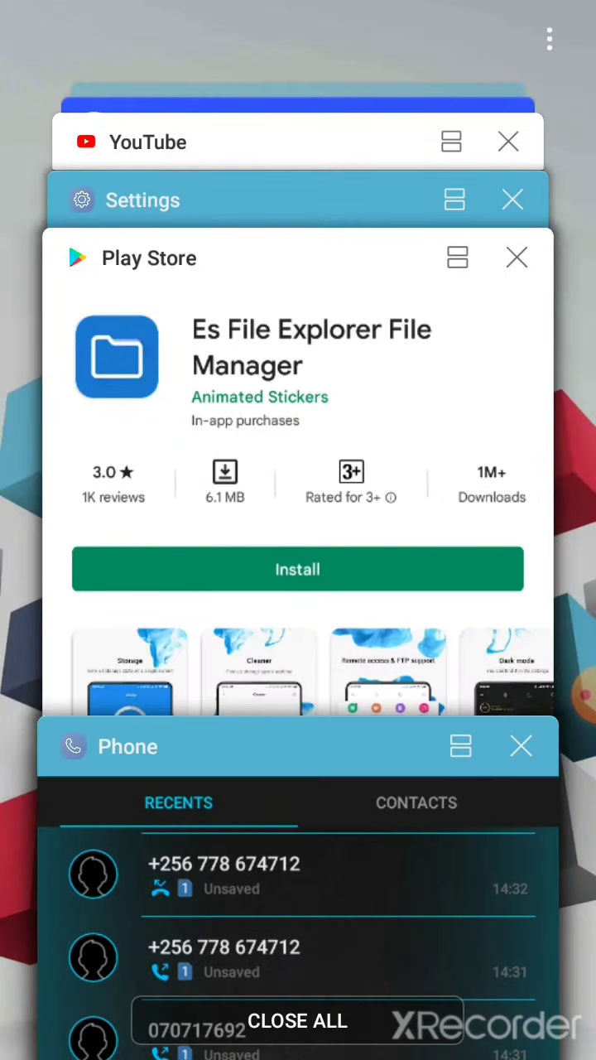
left_click_drag(448, 389, 447, 431)
left_click_drag(414, 746, 389, 331)
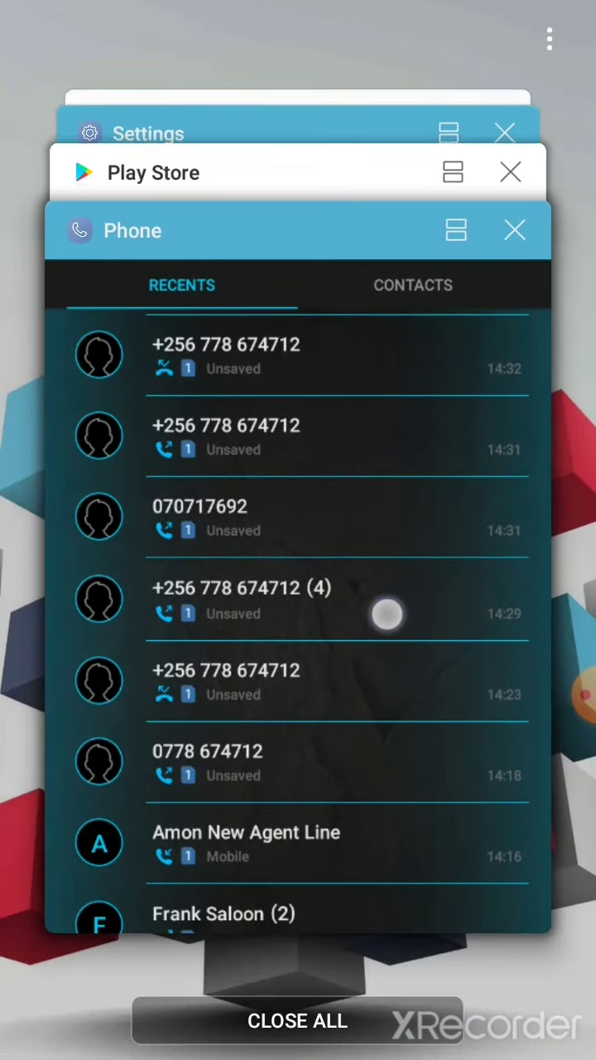
mouse_move(386, 610)
left_mouse_down()
mouse_move(366, 688)
mouse_move(359, 952)
left_mouse_up()
left_click_drag(360, 710, 360, 953)
left_click(299, 538)
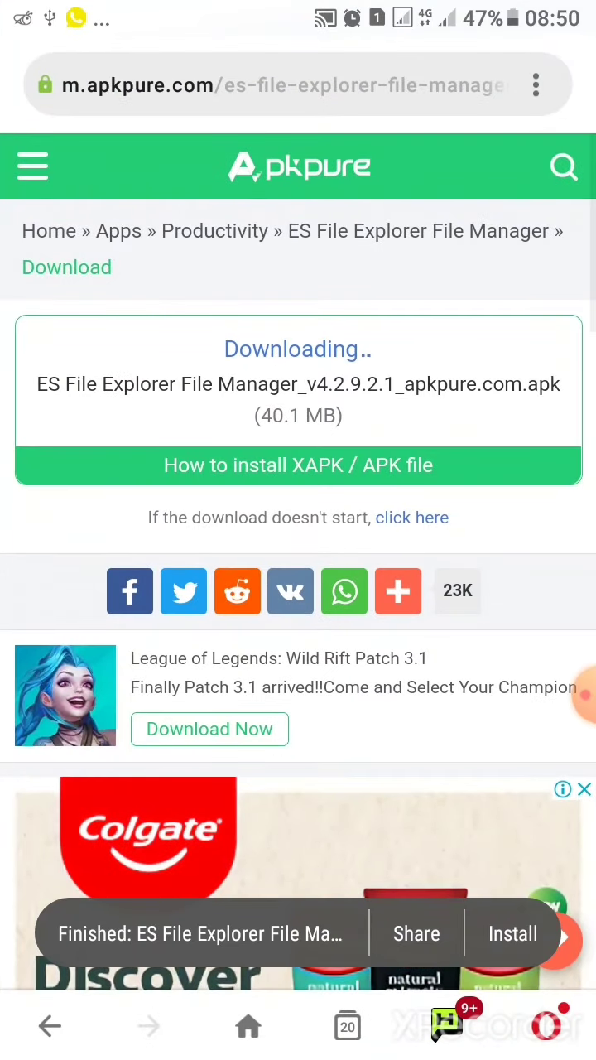
Step: Install the downloaded ES File Explorer APK and go Home while it installs
left_click(511, 934)
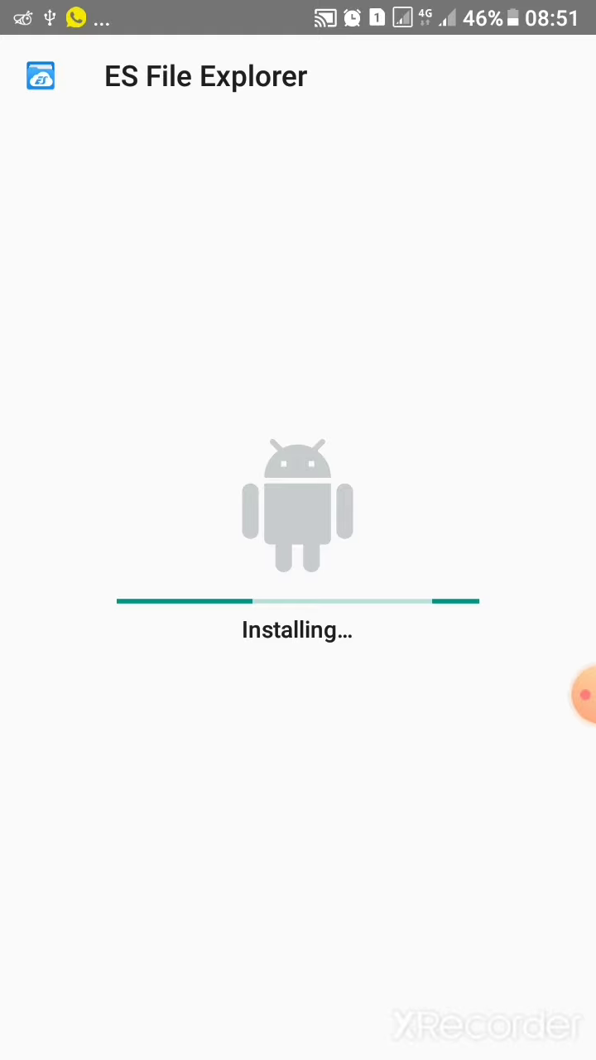
mouse_move(473, 213)
left_mouse_down()
mouse_move(438, 554)
mouse_move(491, 356)
left_mouse_up()
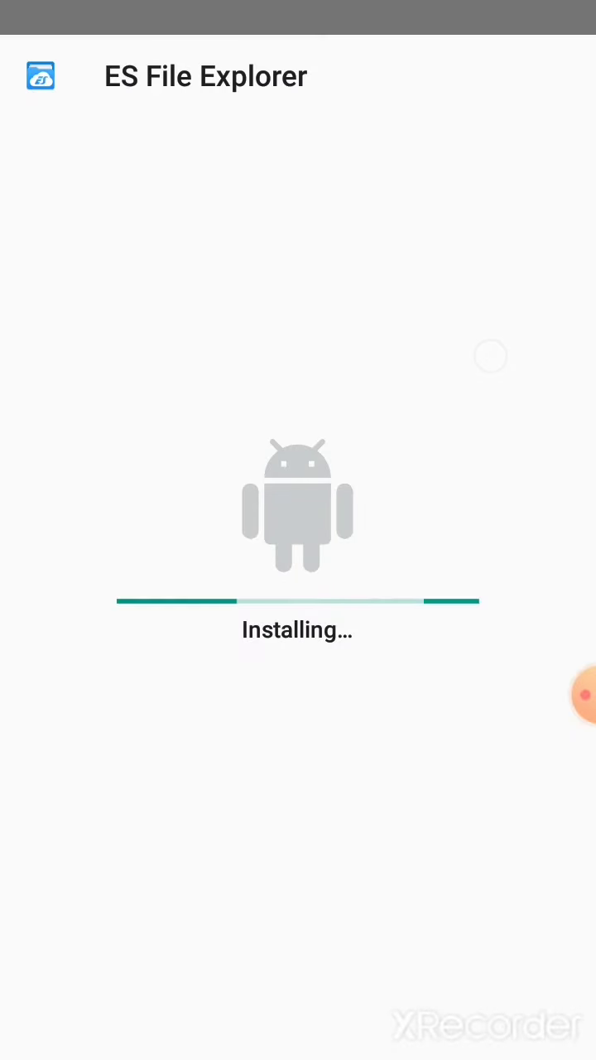
key("Home")
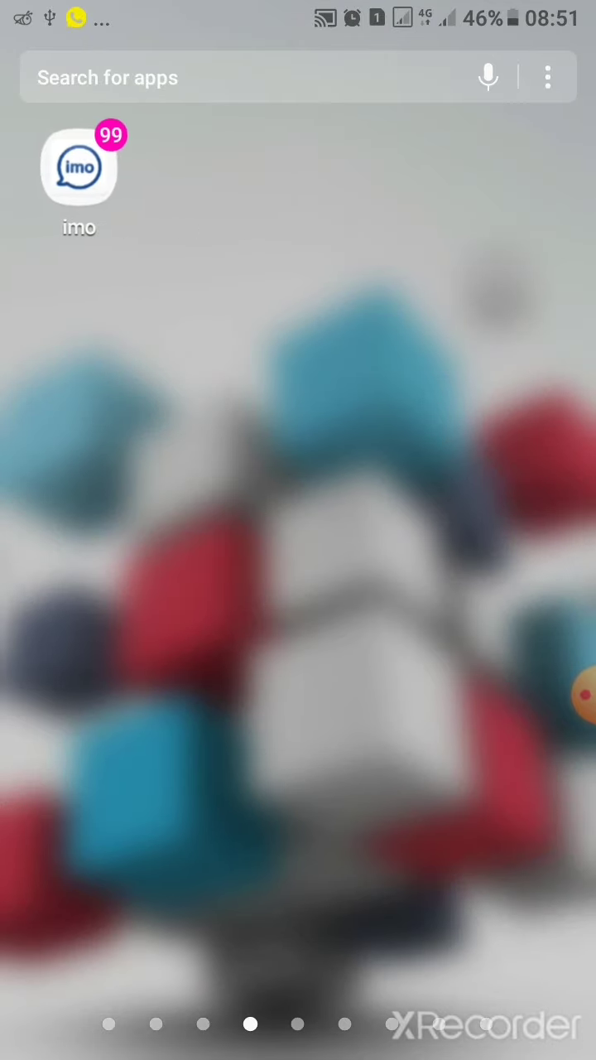
Step: Swipe to the first app page and launch My Files from the Samsung folder
left_click_drag(124, 786, 373, 787)
left_click_drag(166, 769, 384, 770)
left_click_drag(229, 795, 475, 776)
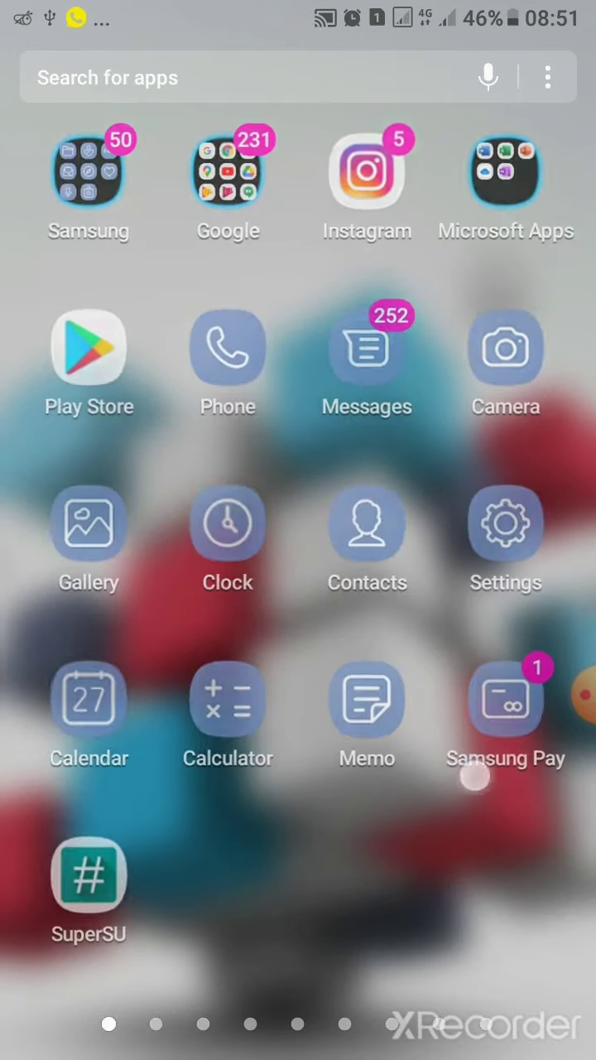
left_click(88, 173)
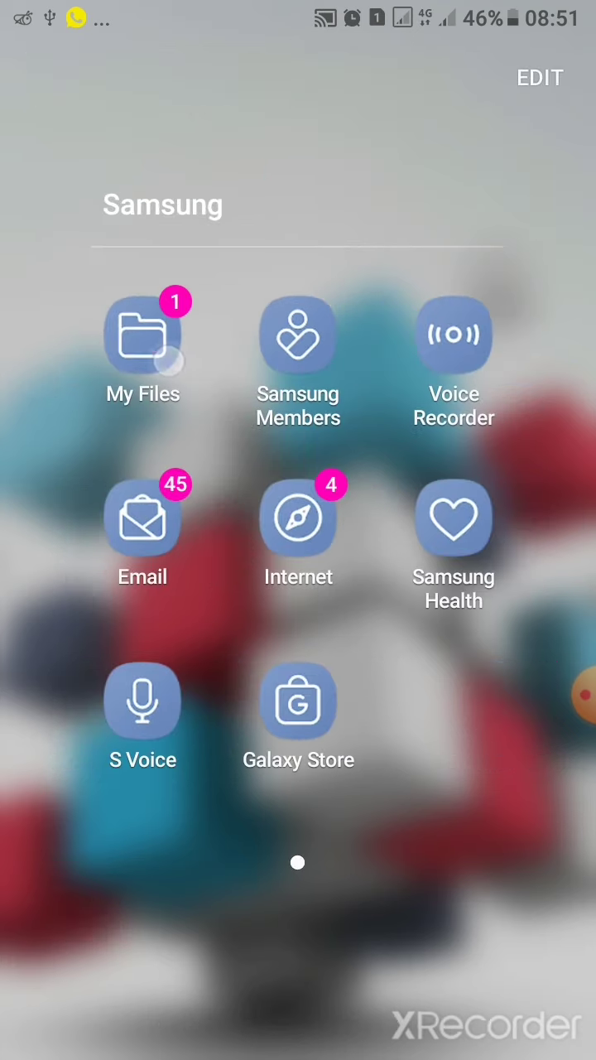
left_click(168, 360)
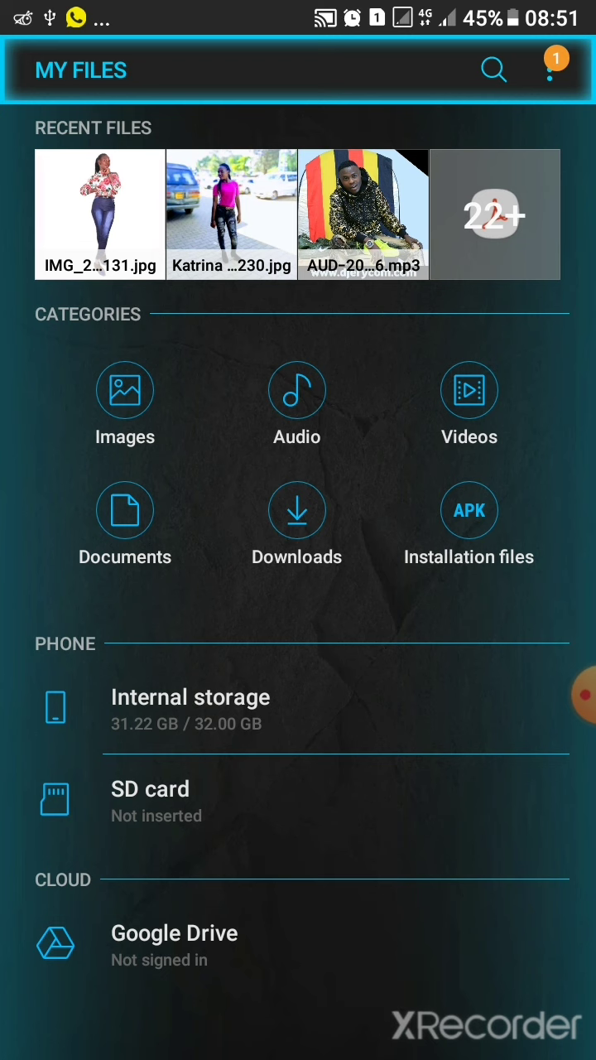
Step: Close the My Files, Phone, Play Store and YouTube cards in Recents
key("alt+Tab")
left_click(528, 748)
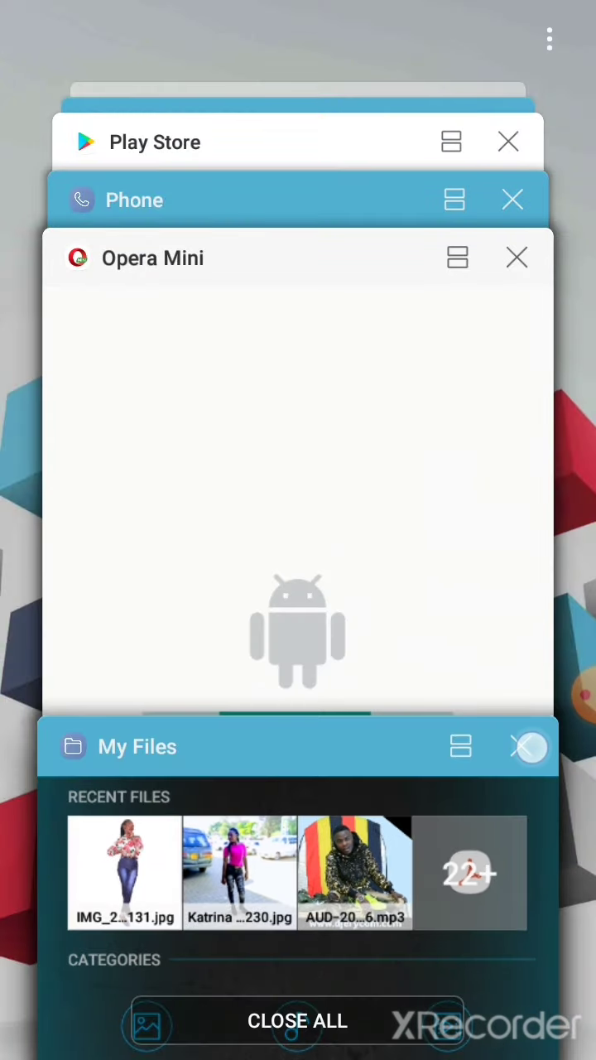
left_click_drag(475, 596, 477, 1044)
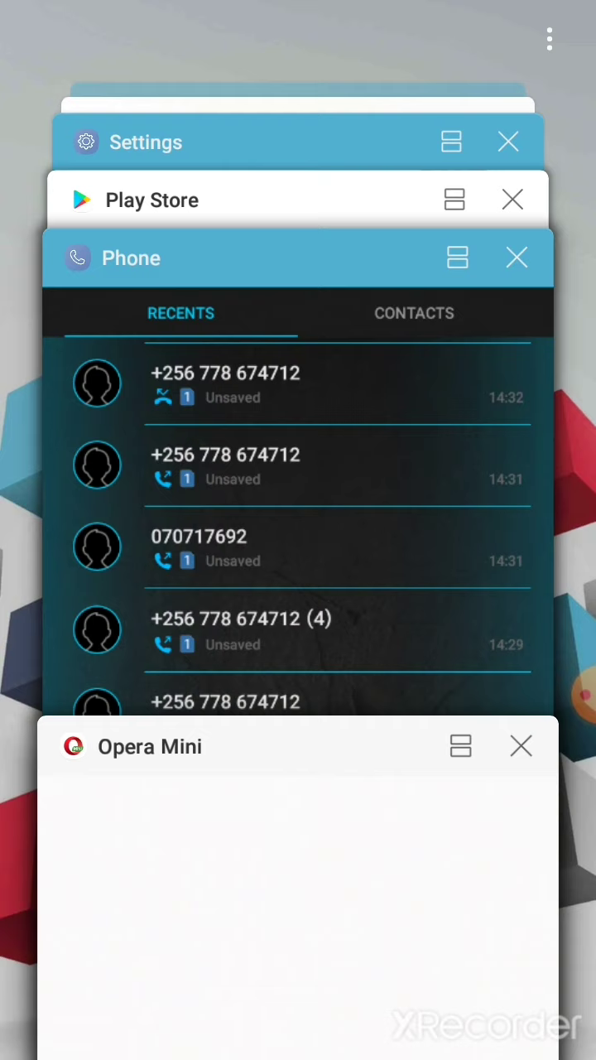
left_click(516, 257)
left_click(529, 256)
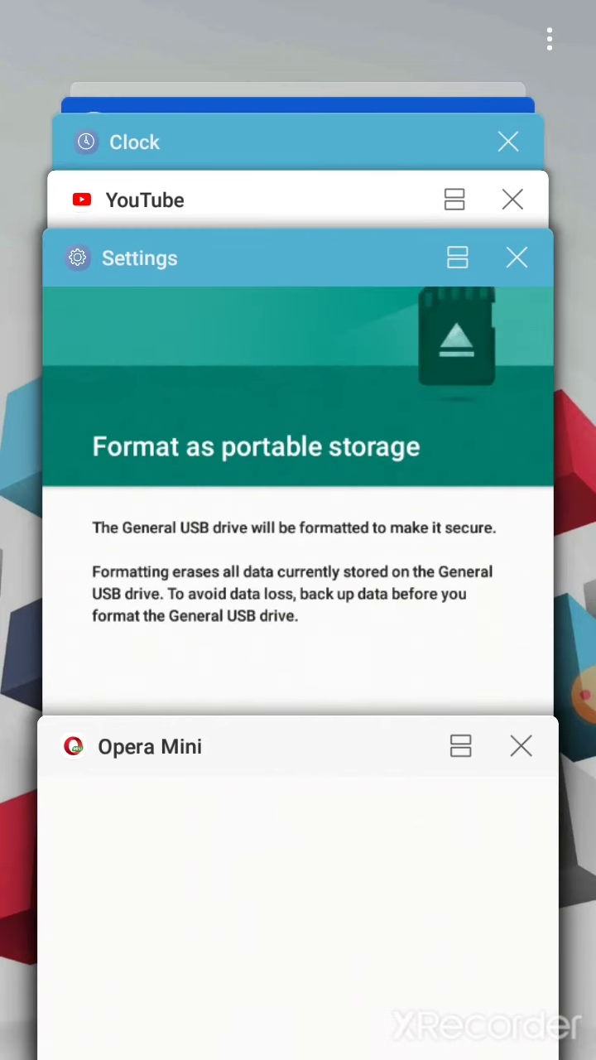
left_click(513, 199)
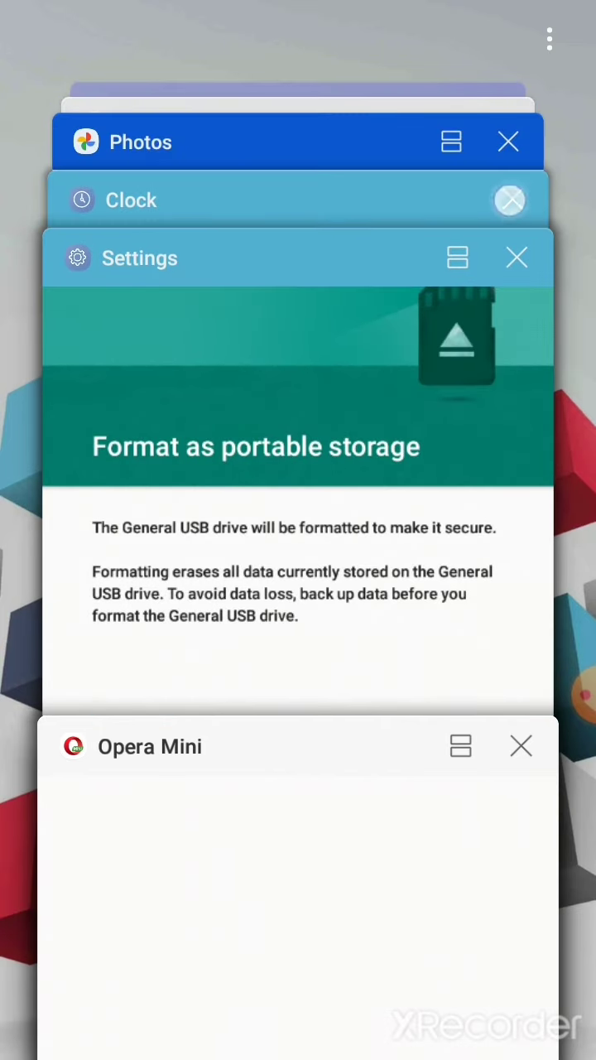
Step: Close Clock, Photos, YouTube Studio, Gallery and Camera, then return to the installer
left_click(513, 194)
left_click(501, 200)
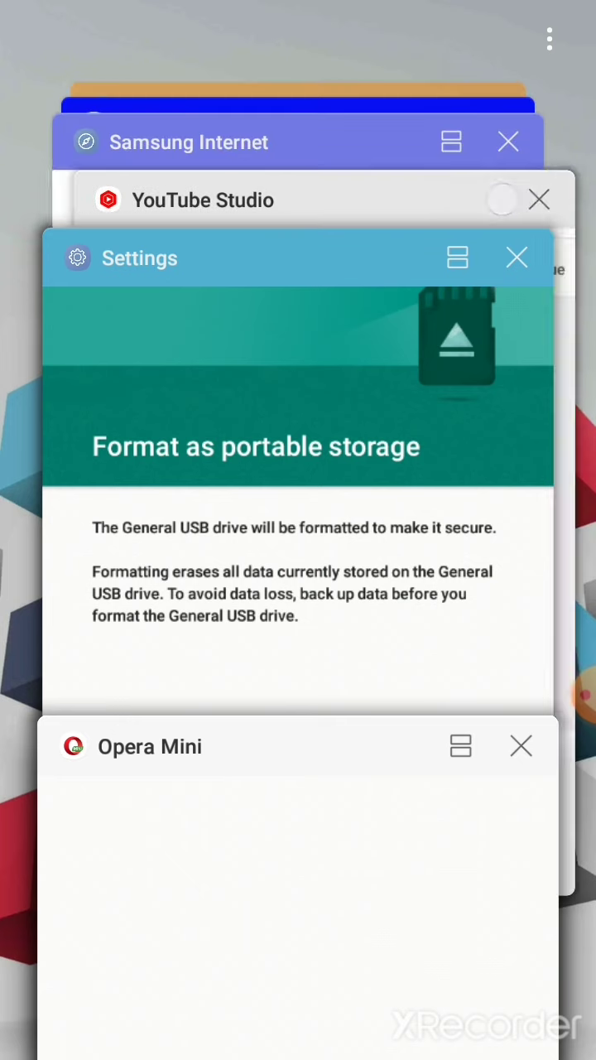
left_click(513, 193)
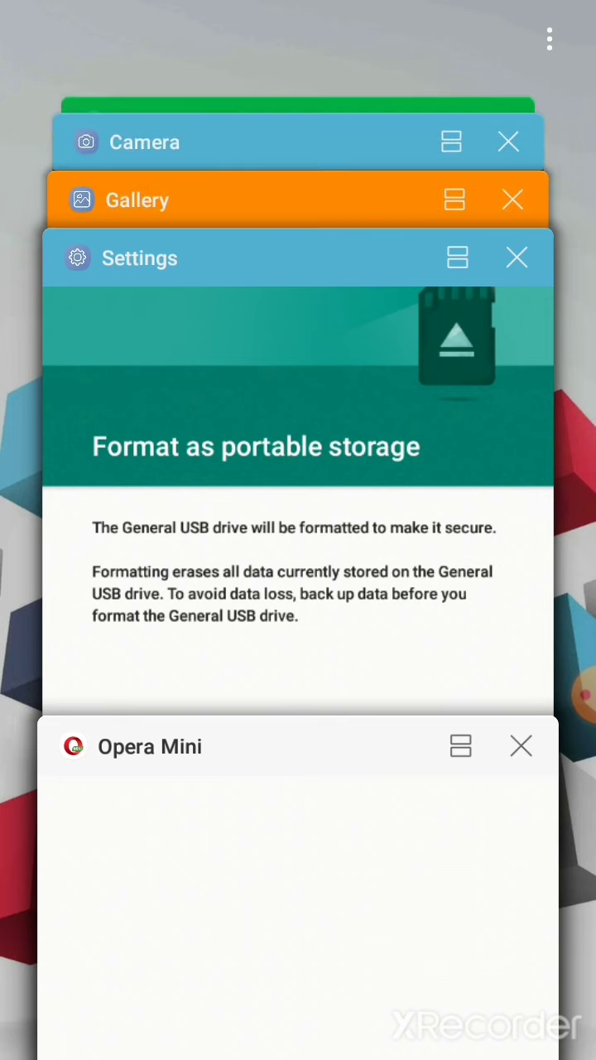
left_click(513, 197)
left_click(513, 197)
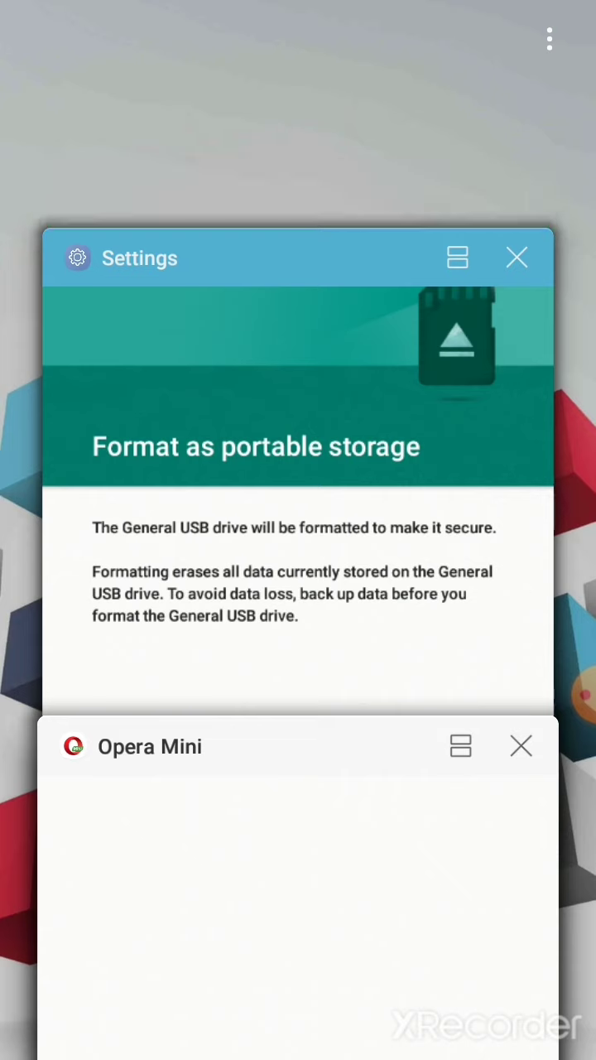
left_click(363, 846)
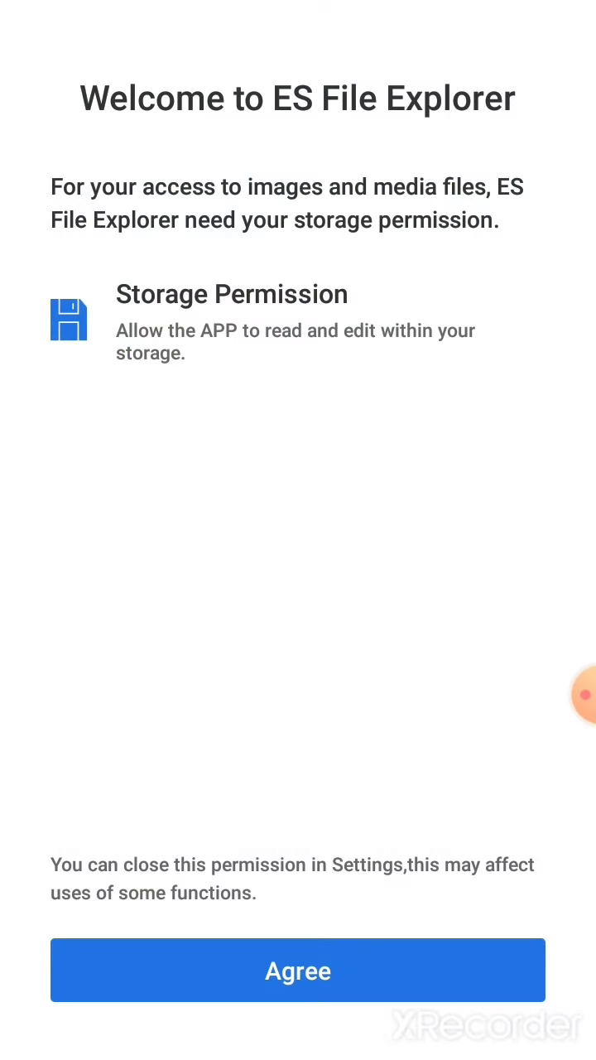
Step: Accept the storage permission request and allow ES File Explorer to access files
left_click(336, 956)
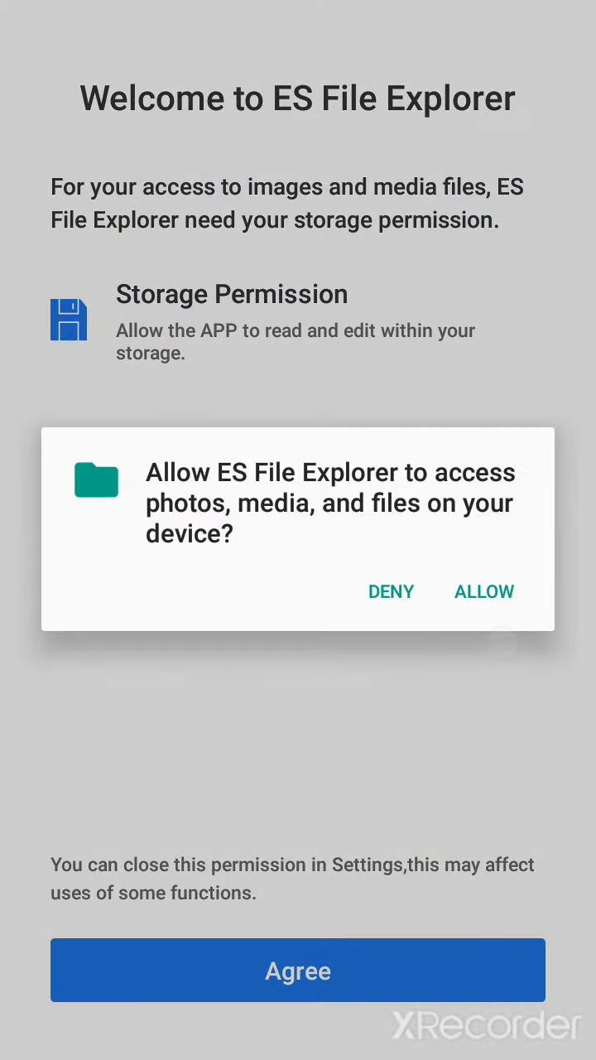
left_click(497, 578)
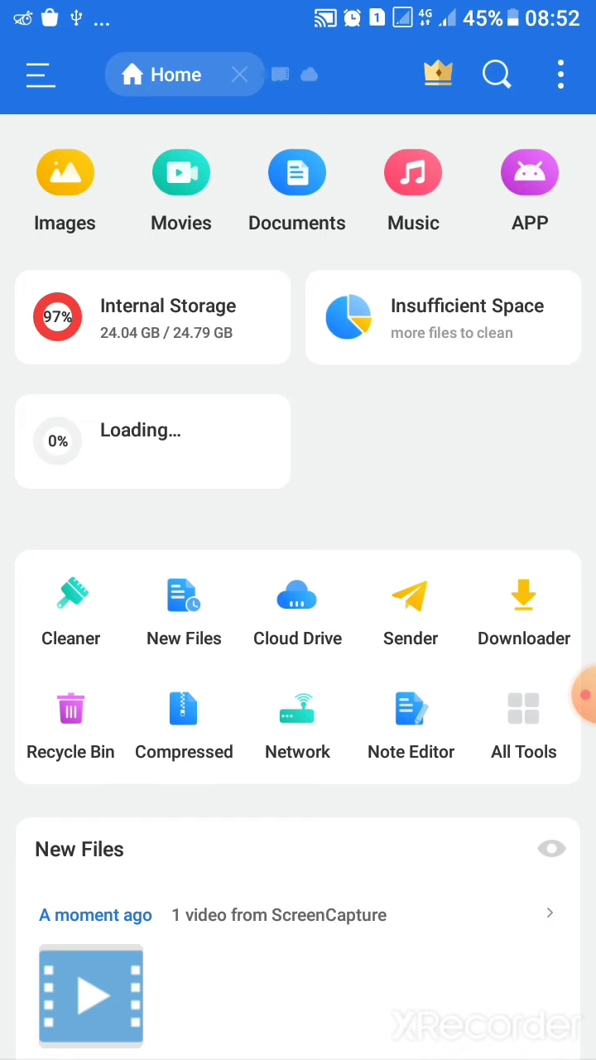
Step: Close the ad popup and scroll through the Home screen's New Files and Bookmarks
left_click_drag(445, 485, 486, 320)
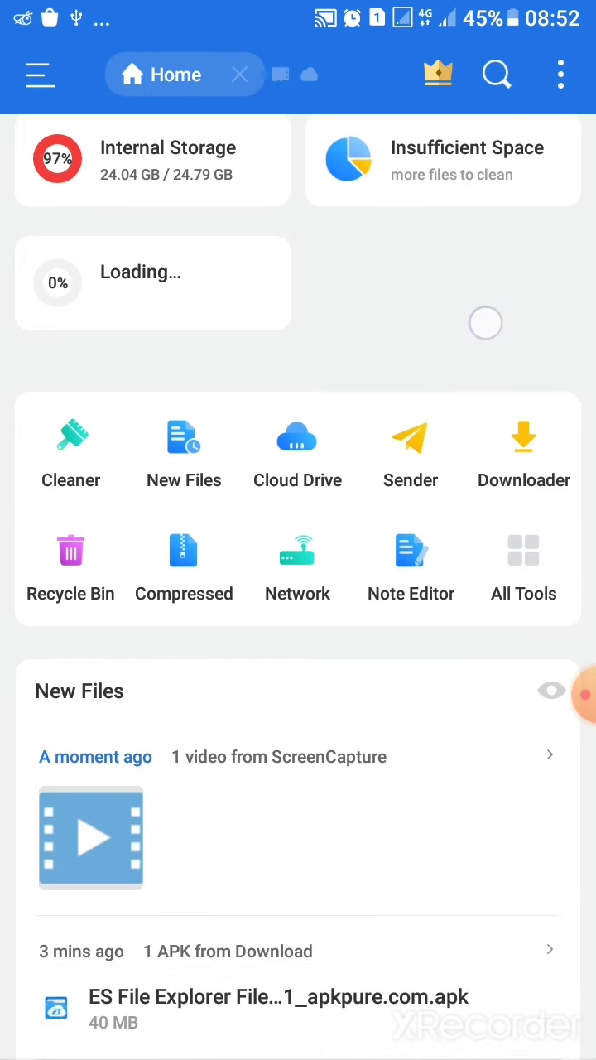
left_click(498, 161)
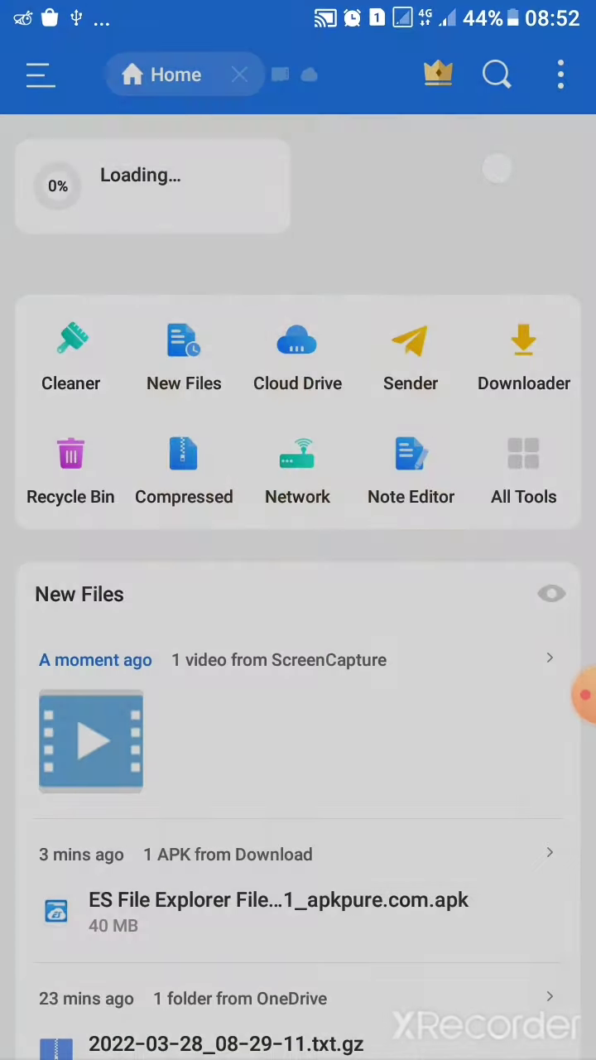
left_click_drag(473, 676, 483, 364)
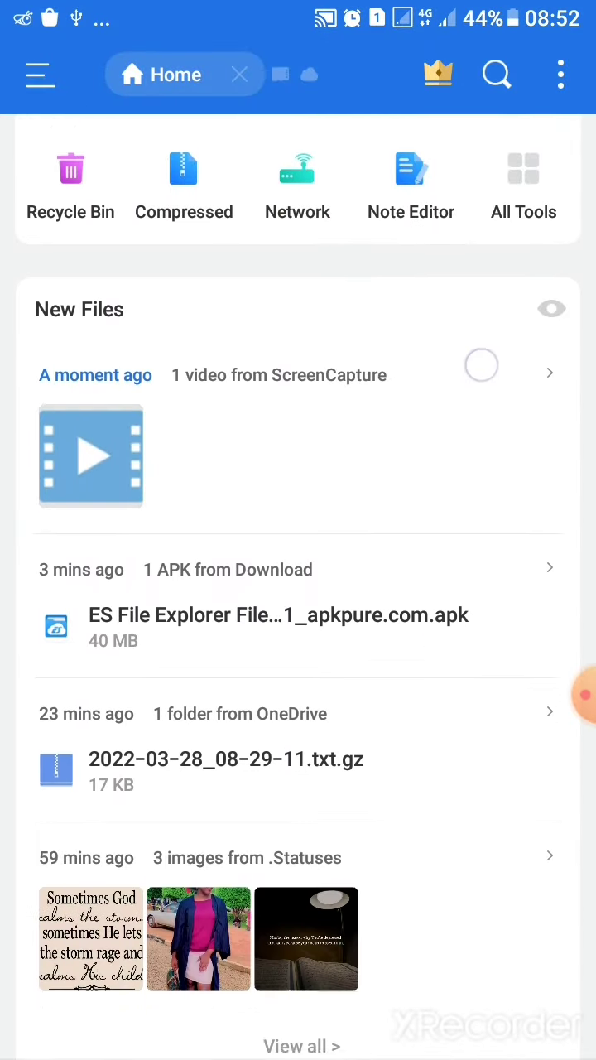
scroll(298, 579, "up", 10)
left_click_drag(436, 828, 451, 373)
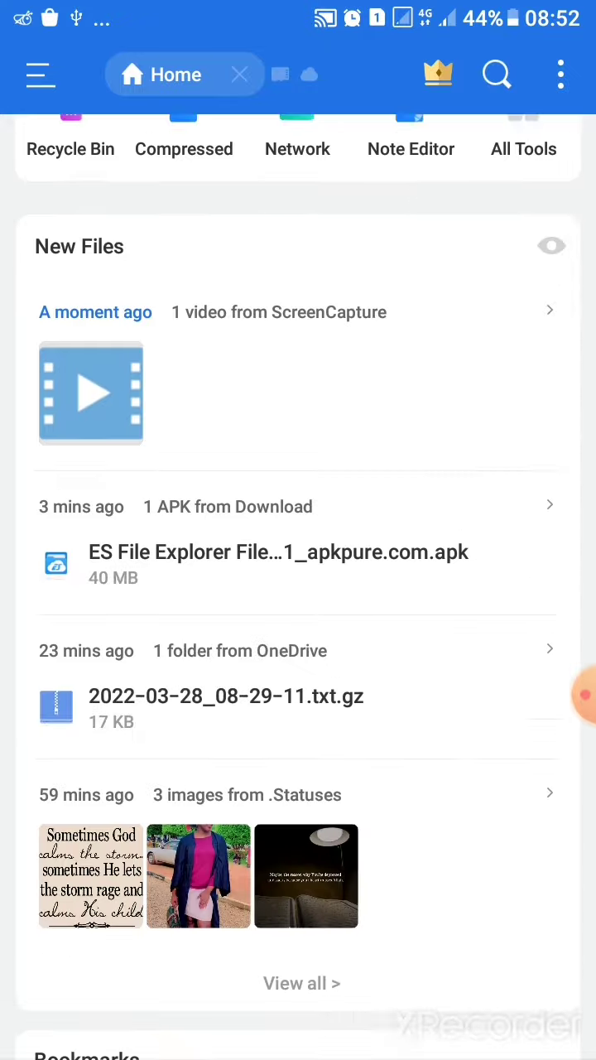
mouse_move(467, 560)
left_mouse_down()
mouse_move(478, 422)
mouse_move(484, 530)
left_mouse_up()
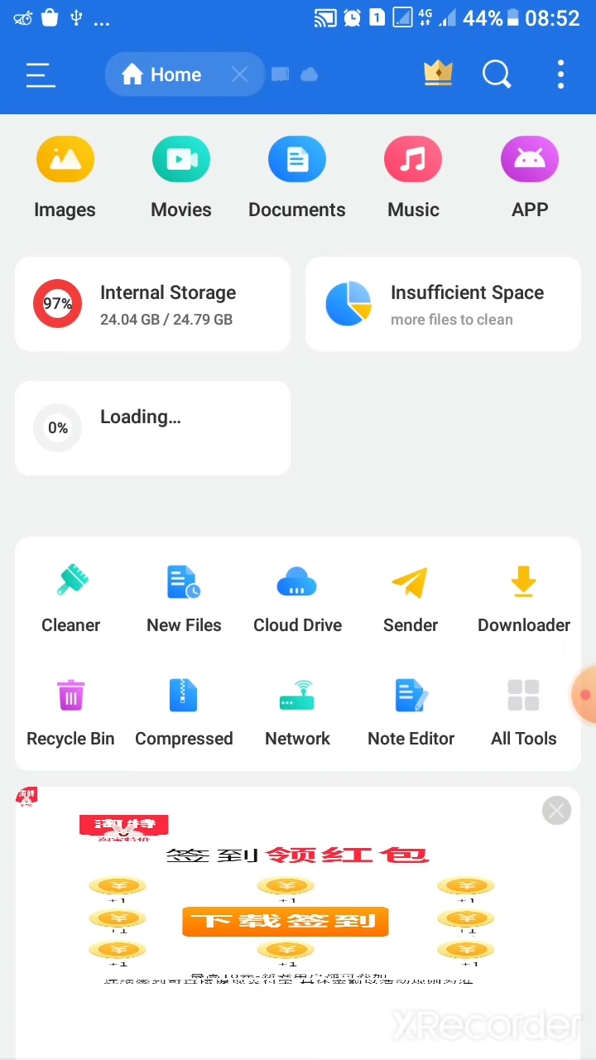
left_click(41, 74)
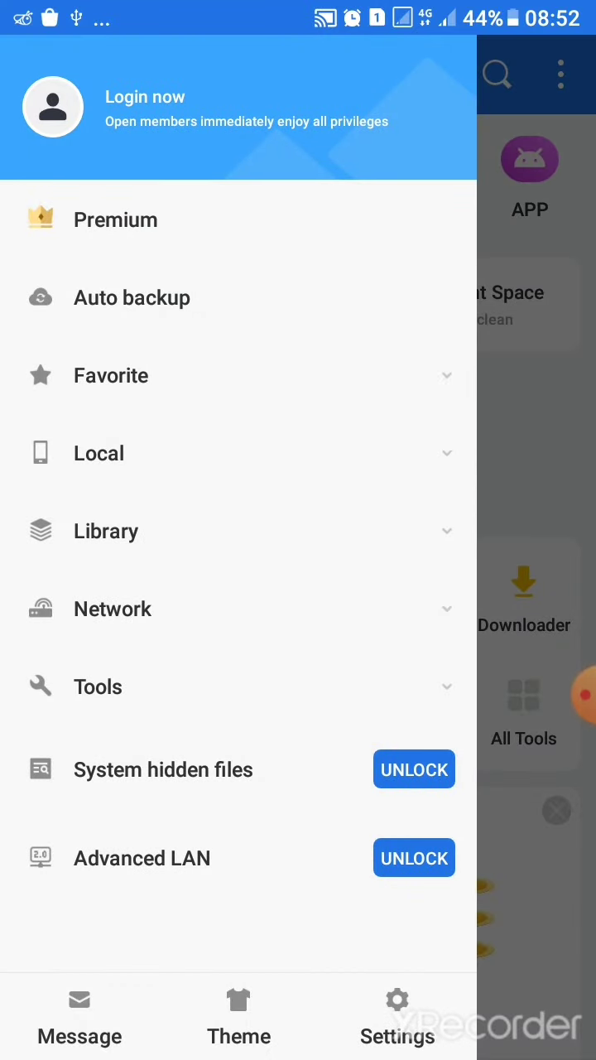
left_click_drag(453, 425, 217, 539)
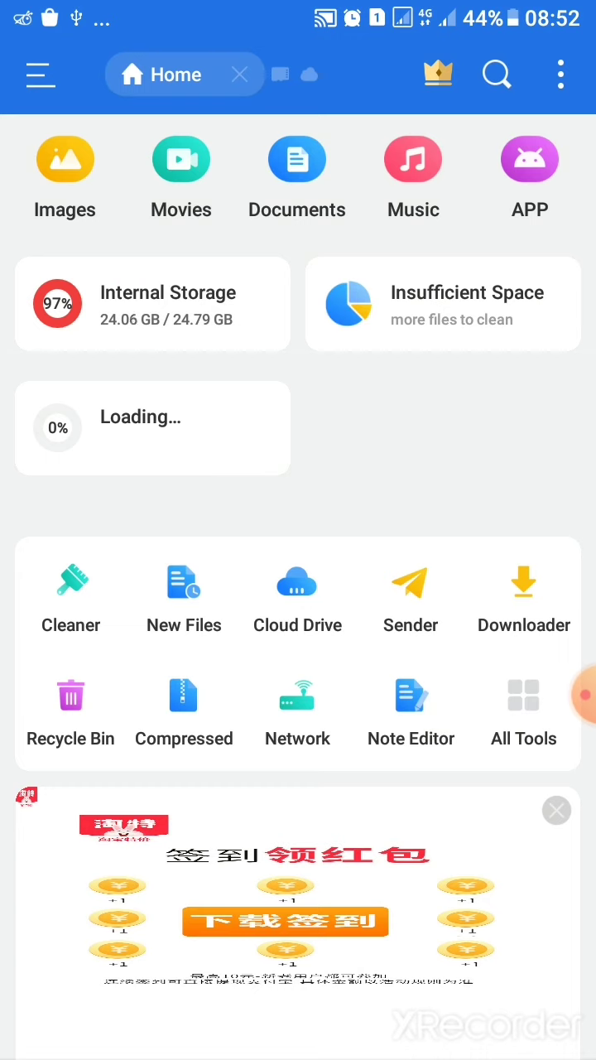
left_click(145, 81)
left_click(561, 75)
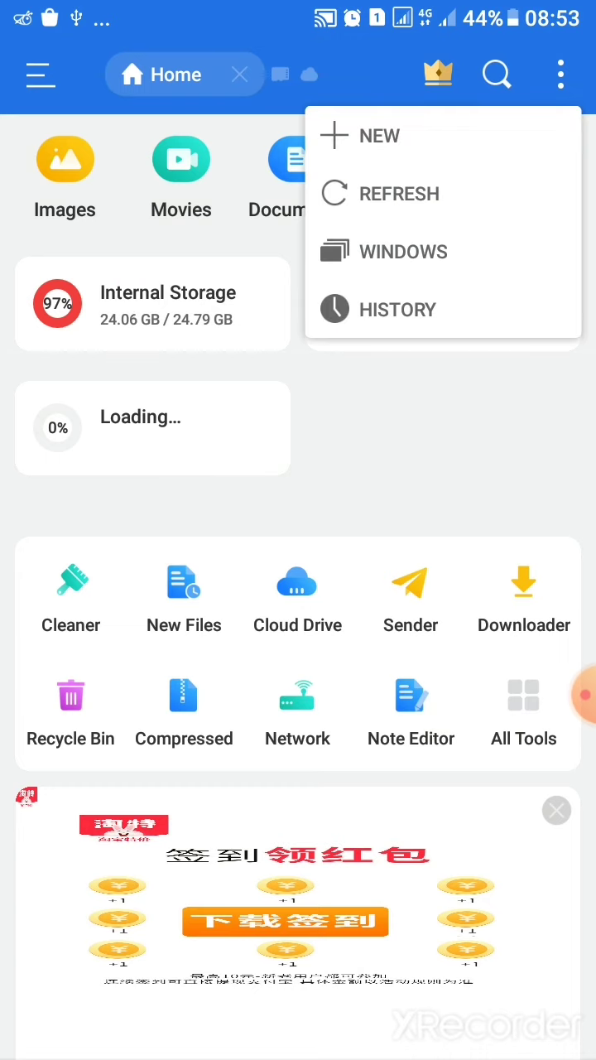
left_click(236, 431)
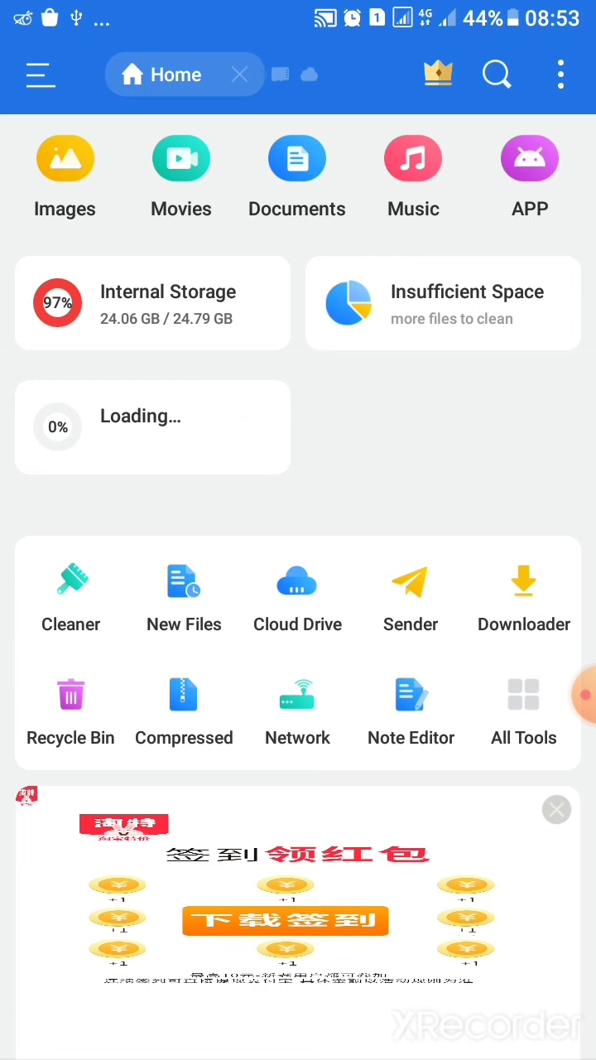
left_click_drag(584, 695, 469, 658)
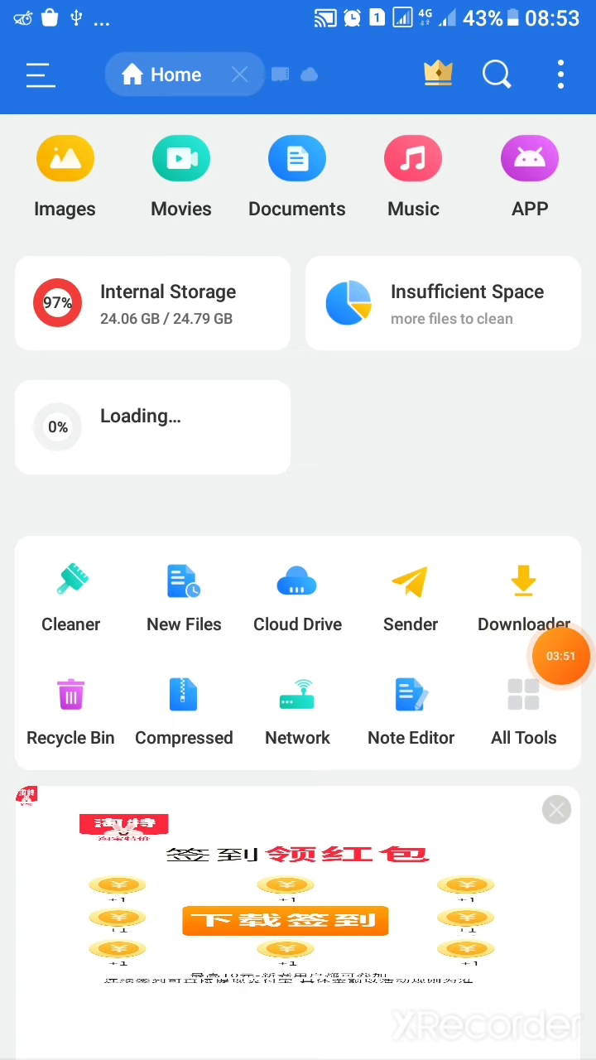
left_click_drag(561, 655, 439, 674)
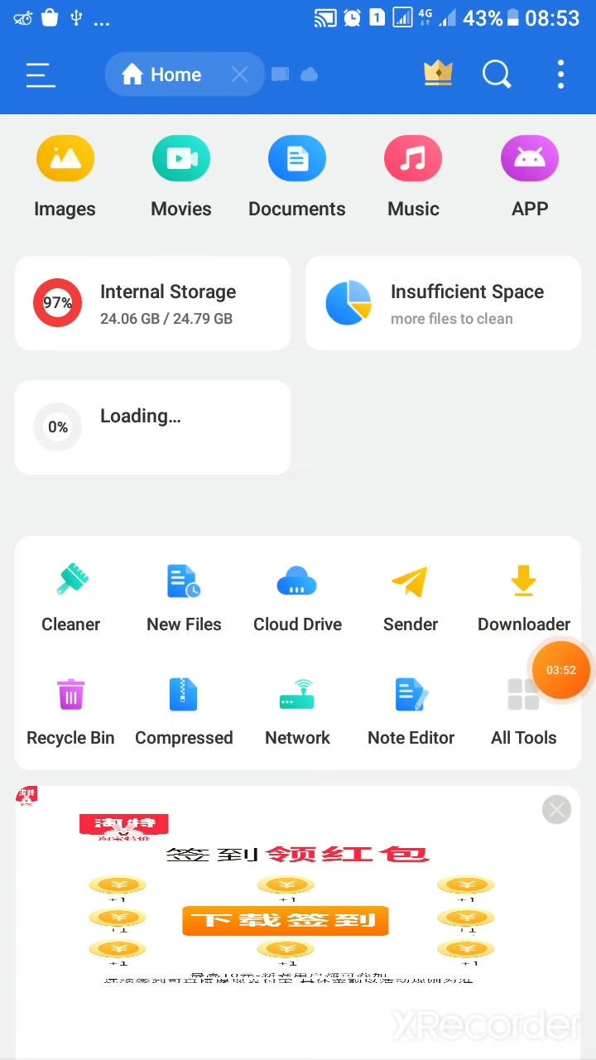
left_click(561, 670)
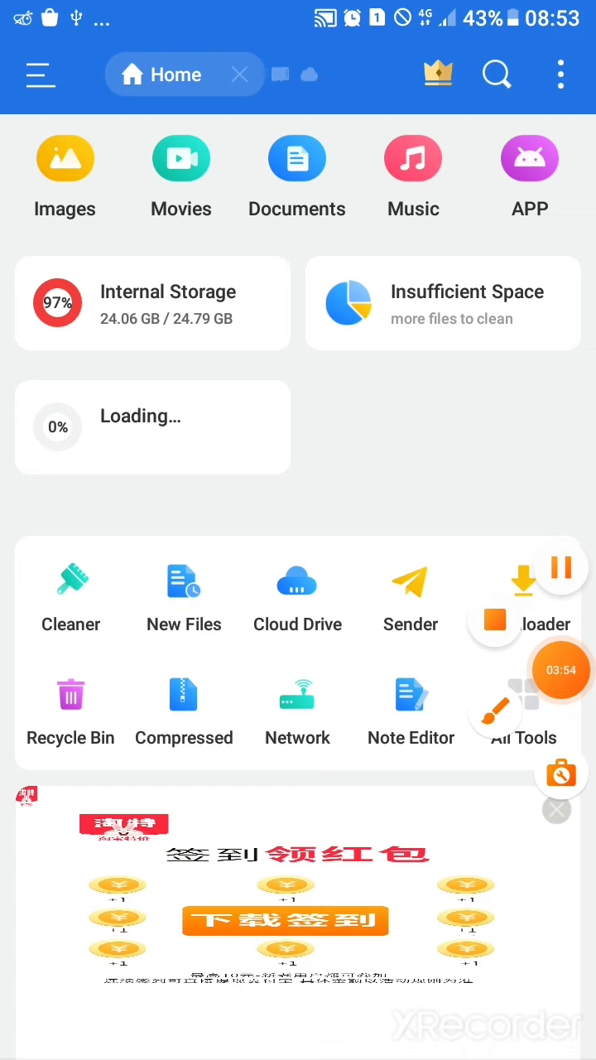